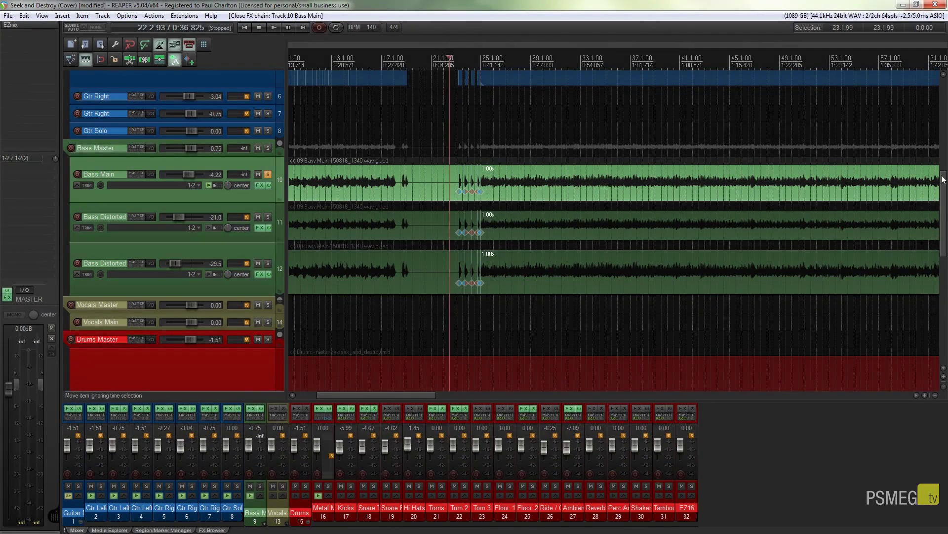
- Solo the Metal Machine drum track and scroll its MIDI drum part back to the song start
scroll(278, 223, down, 8)
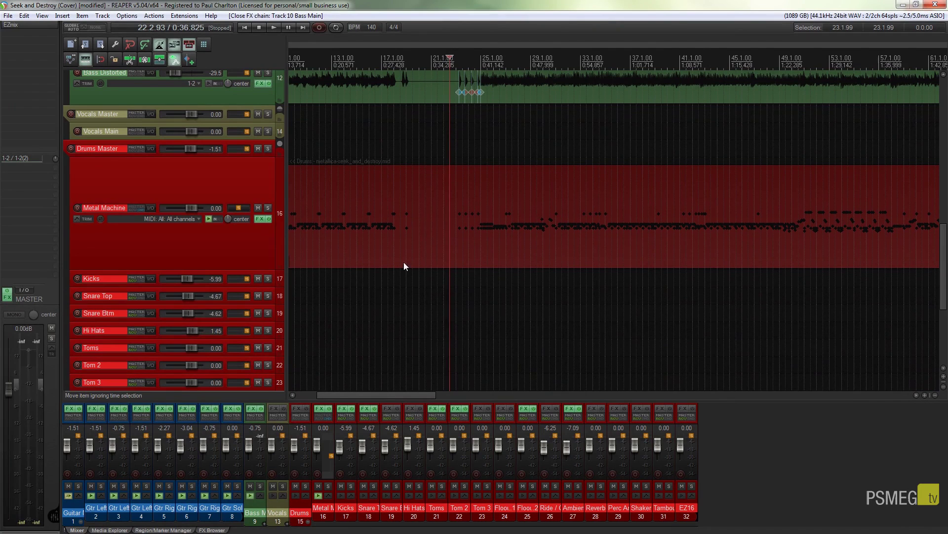
click(268, 208)
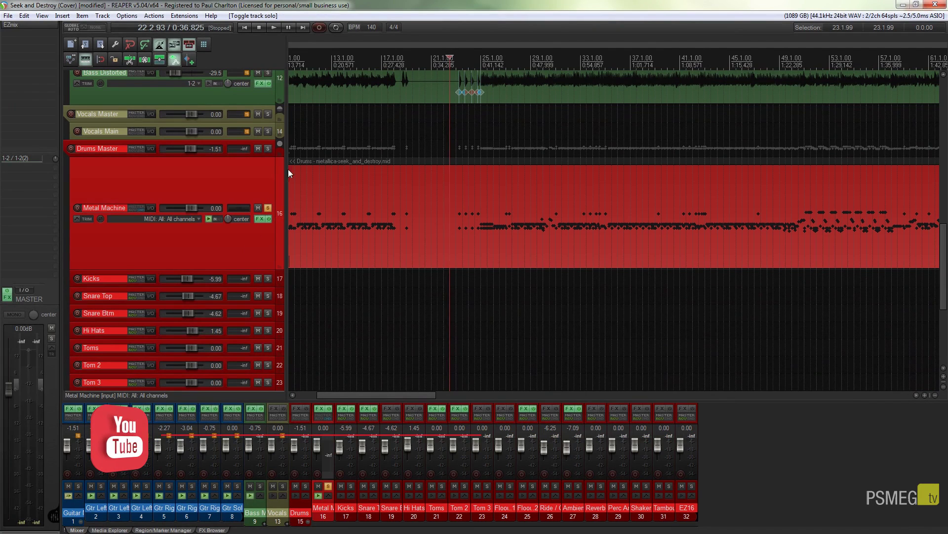
scroll(944, 211, up, 3)
scroll(944, 211, up, 1)
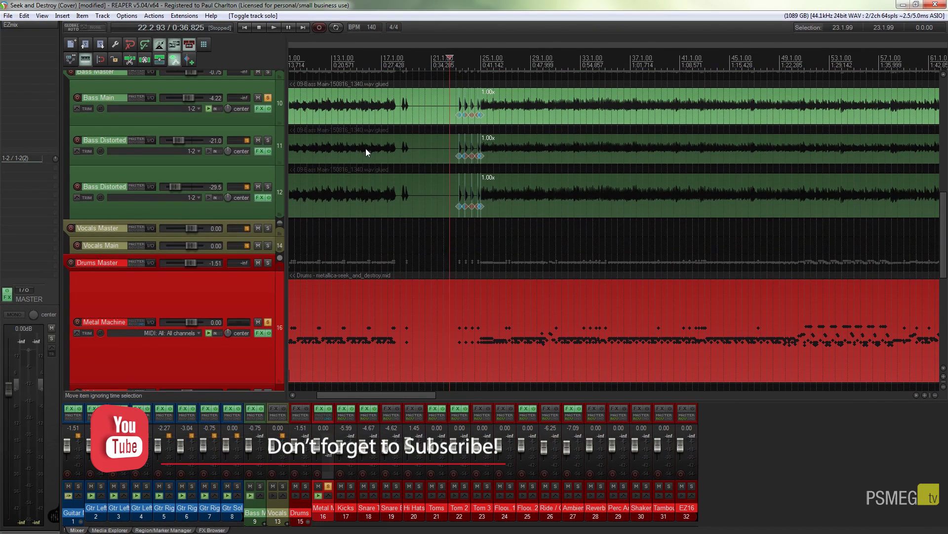
scroll(946, 232, down, 5)
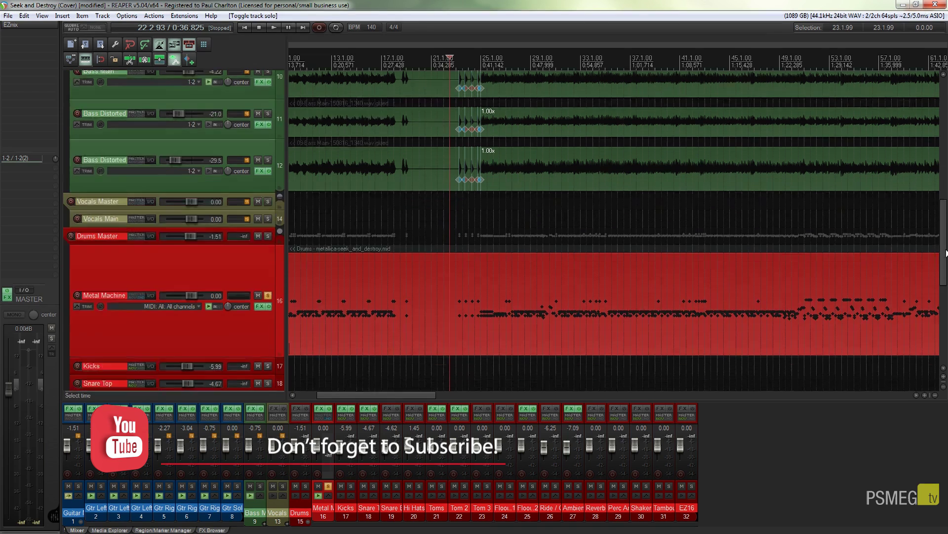
scroll(344, 294, up, 5)
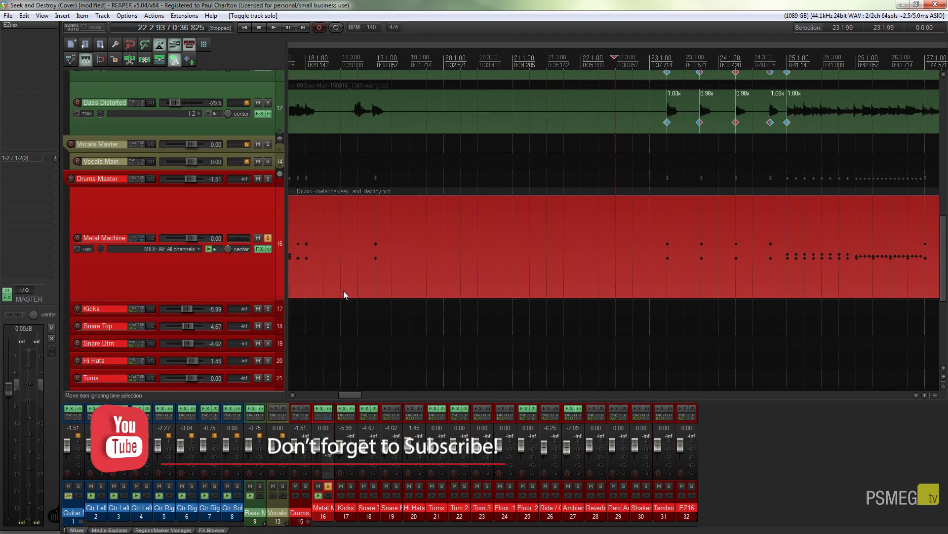
drag(358, 394, 343, 396)
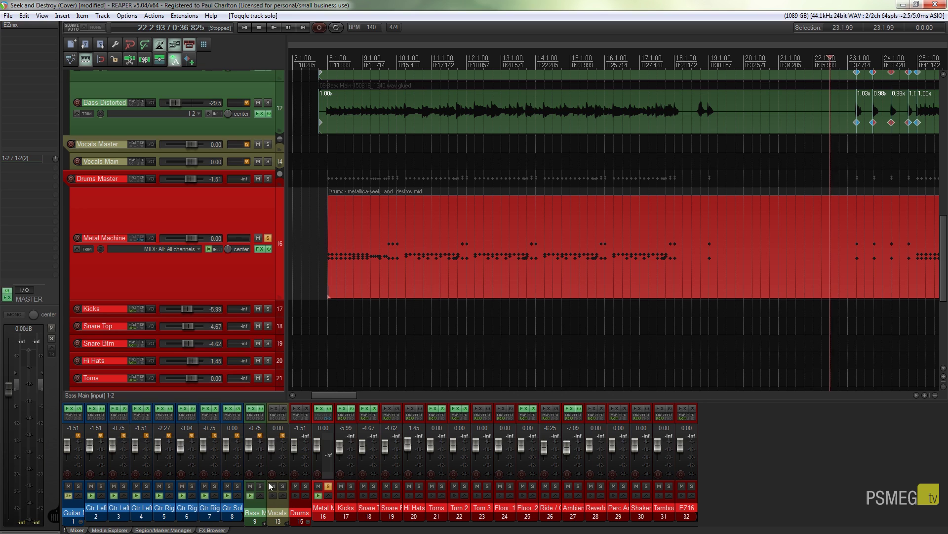
- Freeze the Metal Machine track to mono via Render/freeze tracks, accepting the channel-routing warning
right_click(205, 276)
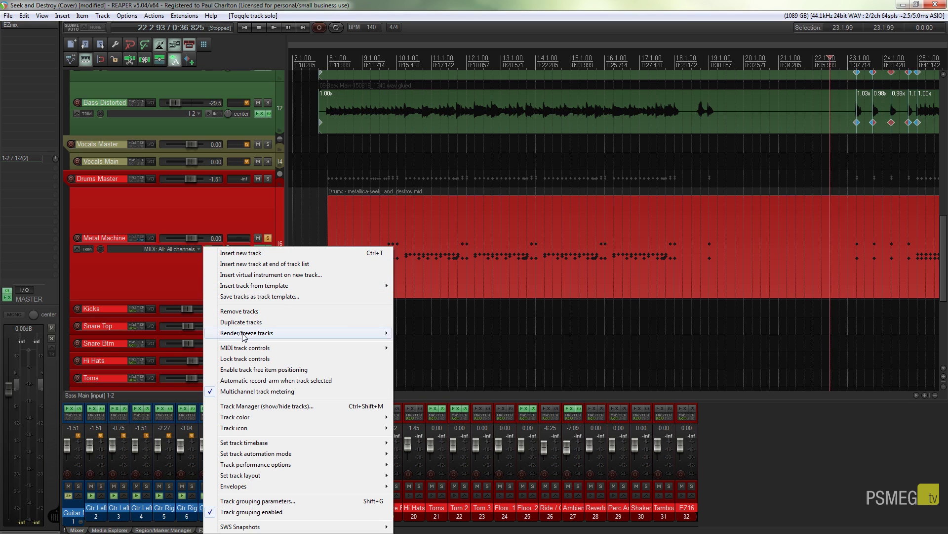
mouse_move(243, 337)
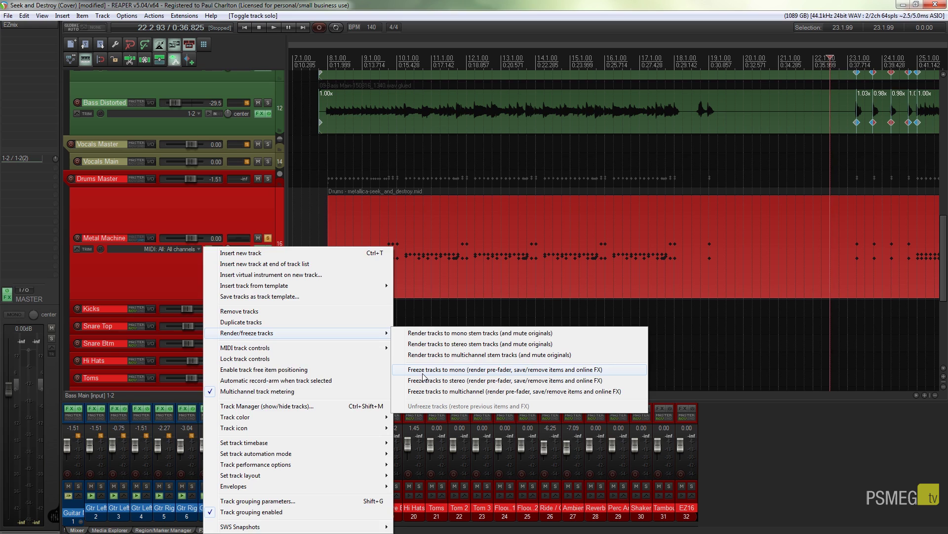
click(423, 373)
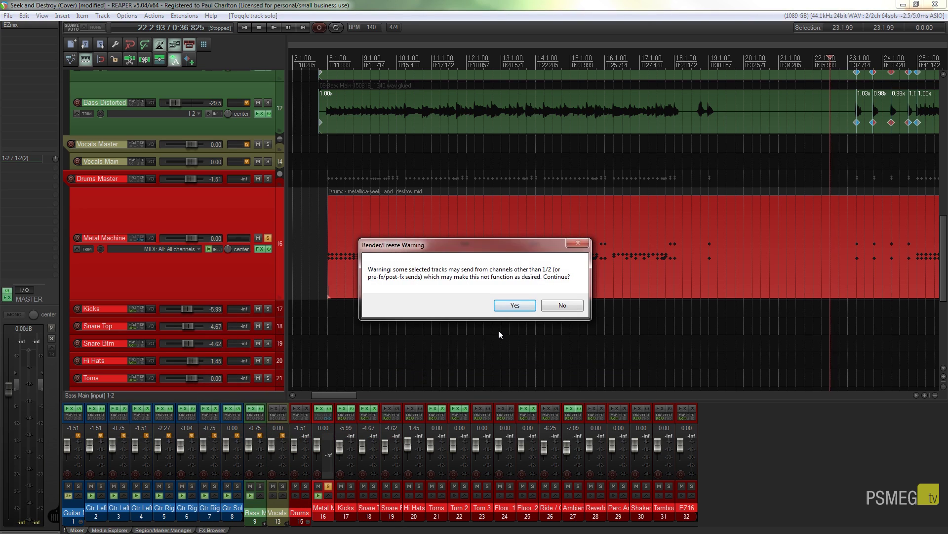
click(522, 305)
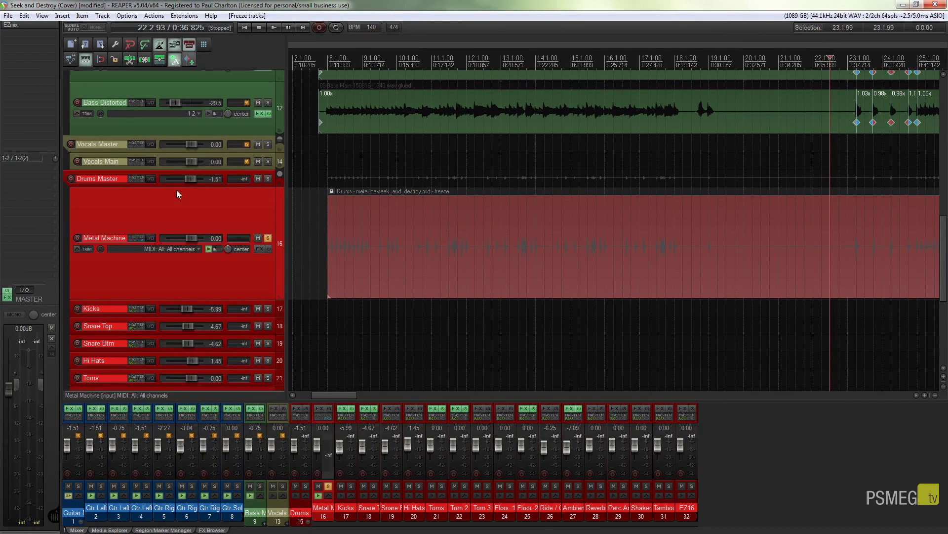
scroll(407, 266, up, 2)
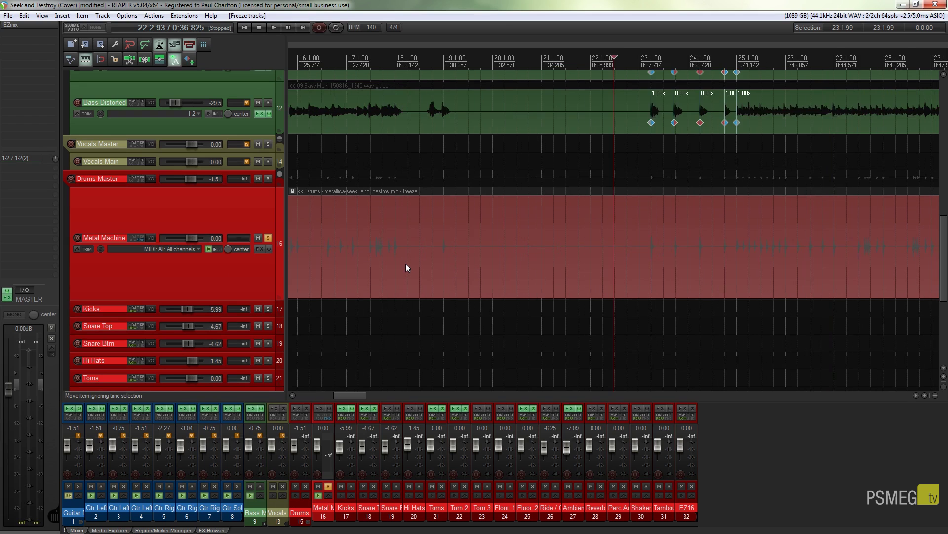
scroll(407, 268, up, 2)
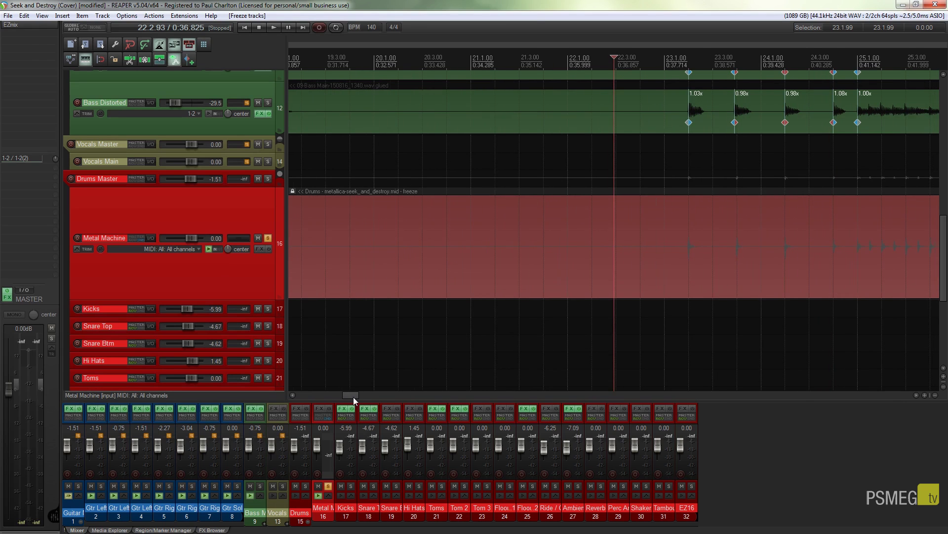
drag(354, 398, 327, 395)
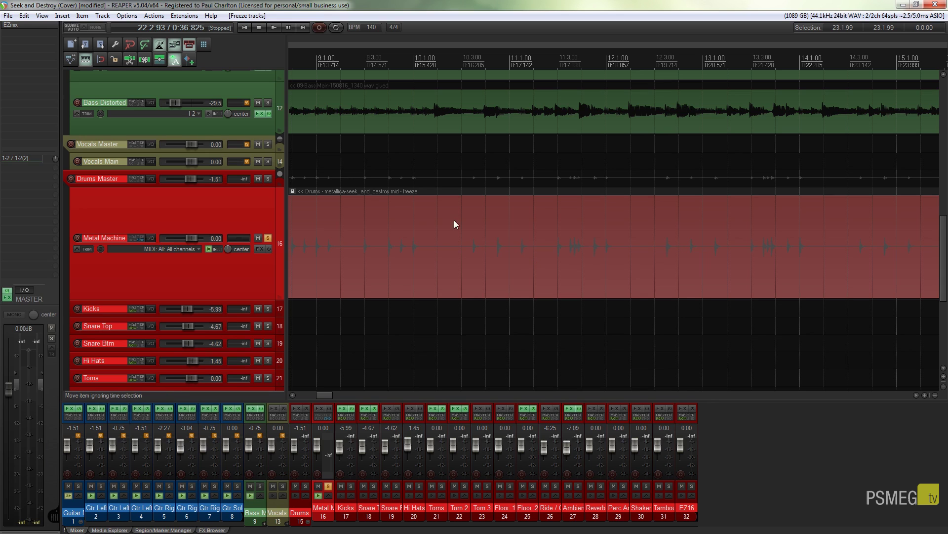
- Unfreeze Metal Machine to restore its 'Drums - metallica-seek_and_destroy.mid' MIDI item and FX
right_click(205, 274)
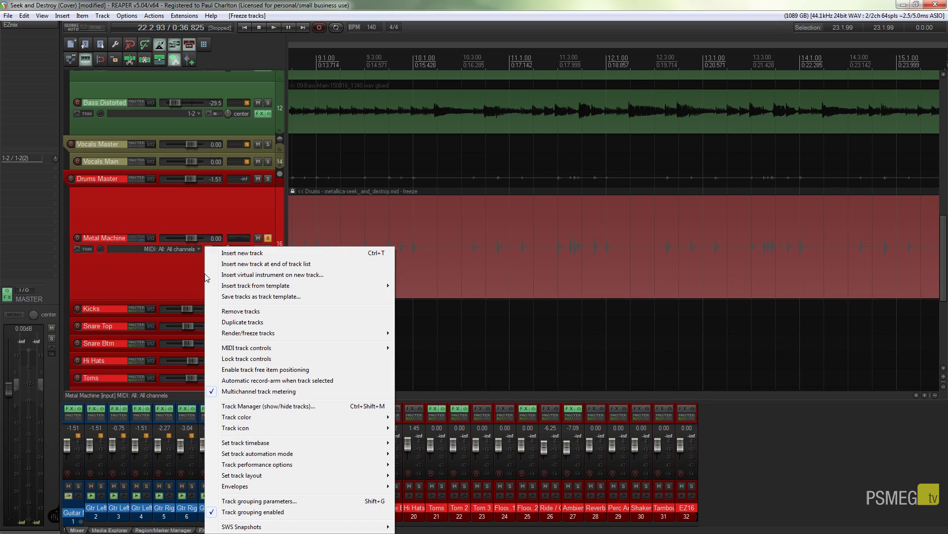
mouse_move(294, 334)
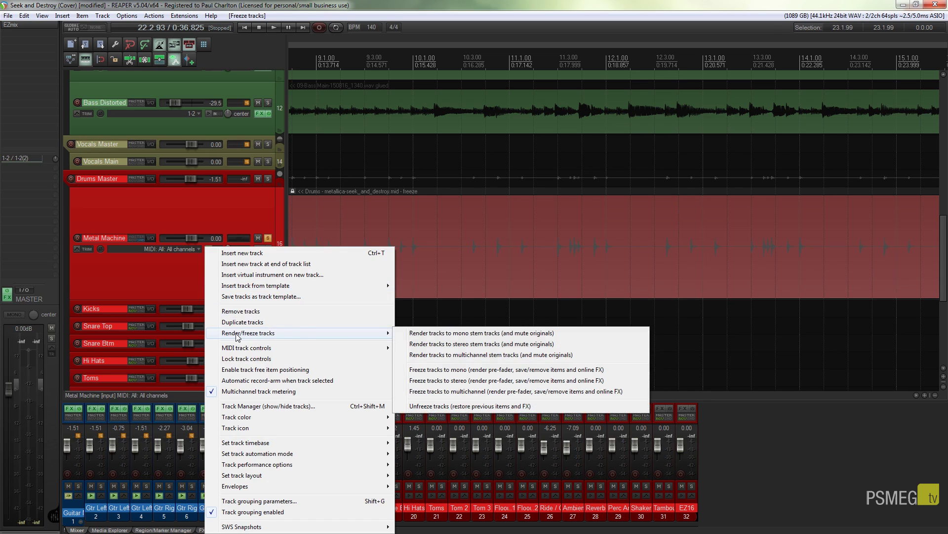
click(444, 406)
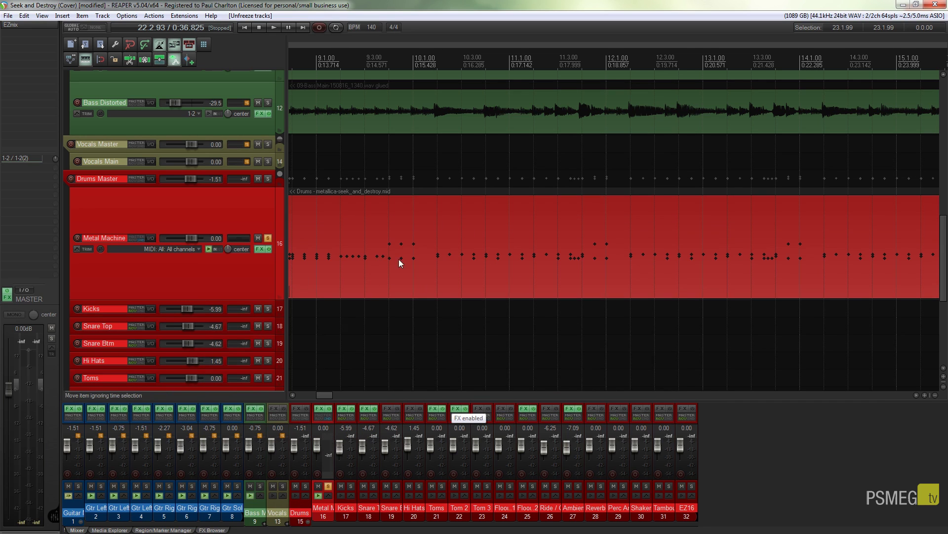
click(260, 249)
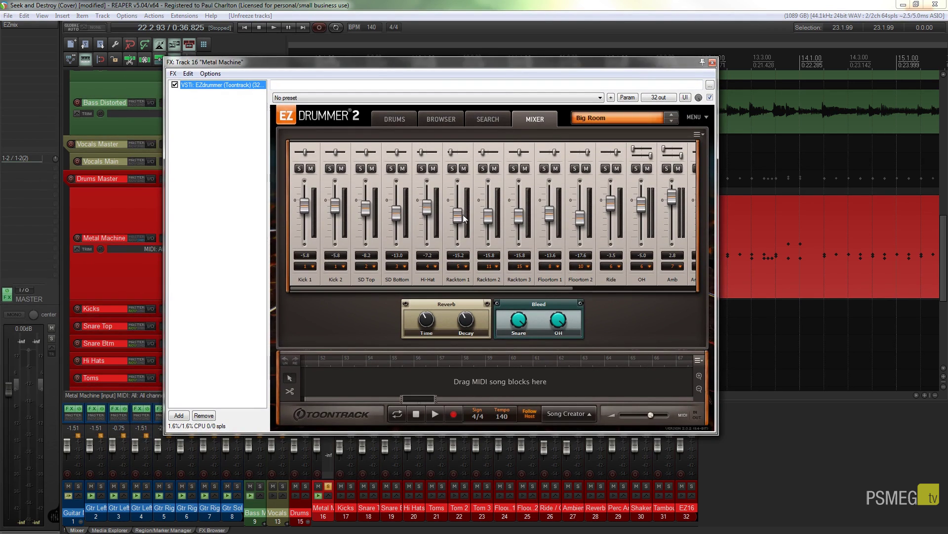
click(713, 62)
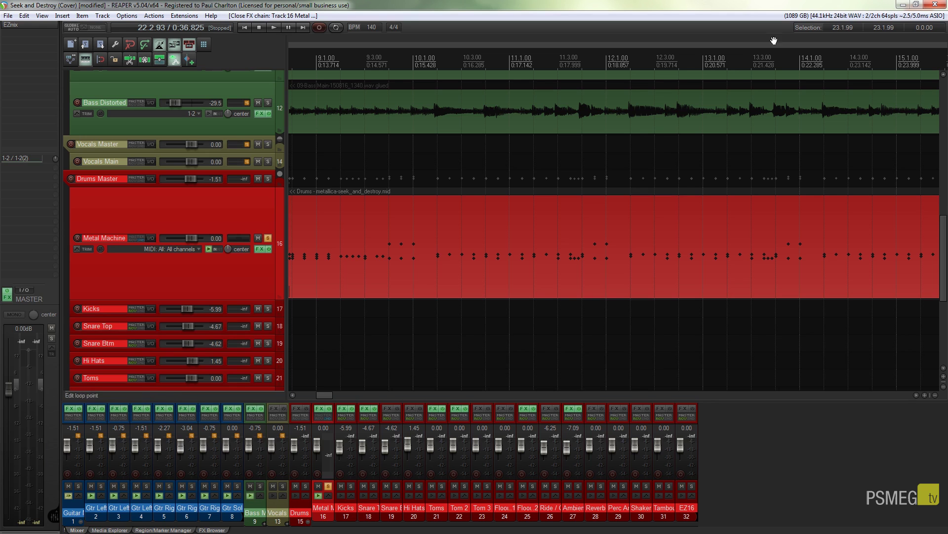
- Freeze the Metal Machine track to multichannel audio from the Render/freeze tracks menu
right_click(196, 278)
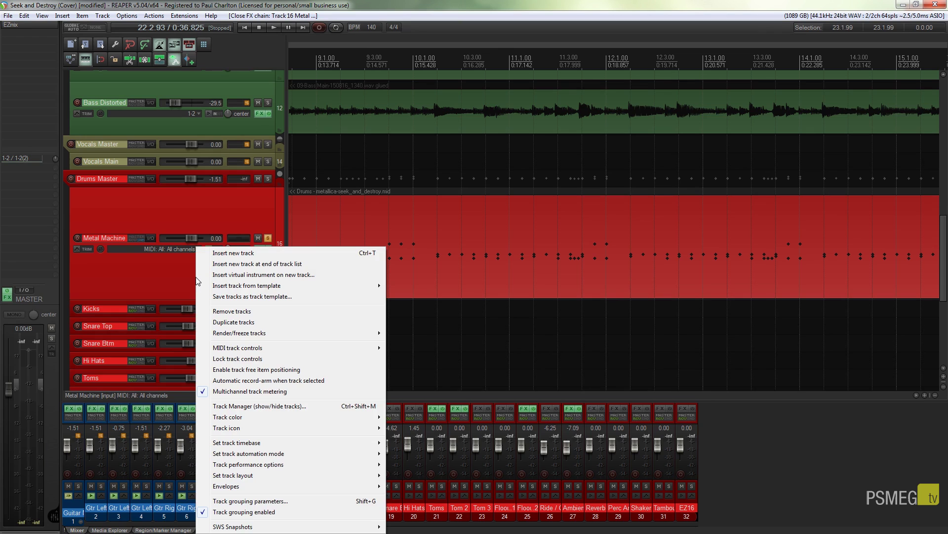
mouse_move(242, 334)
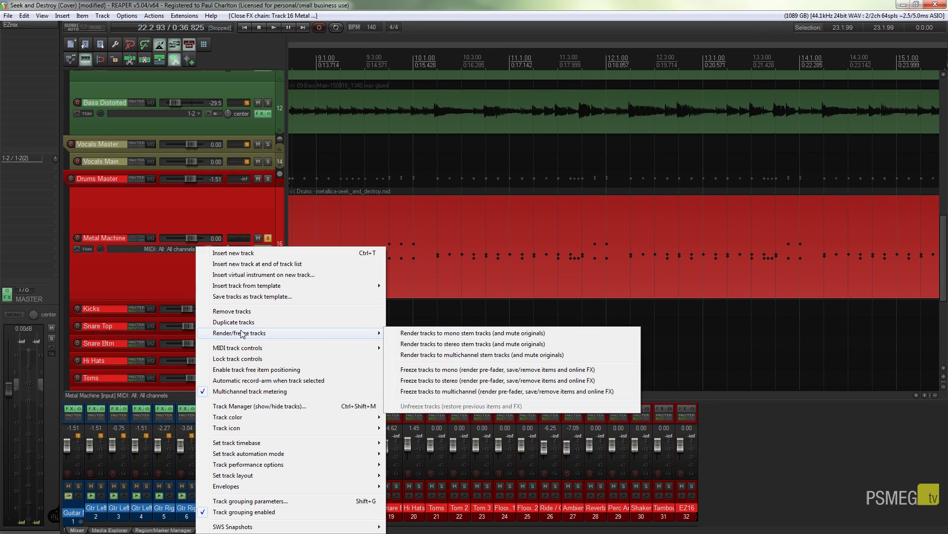
click(600, 393)
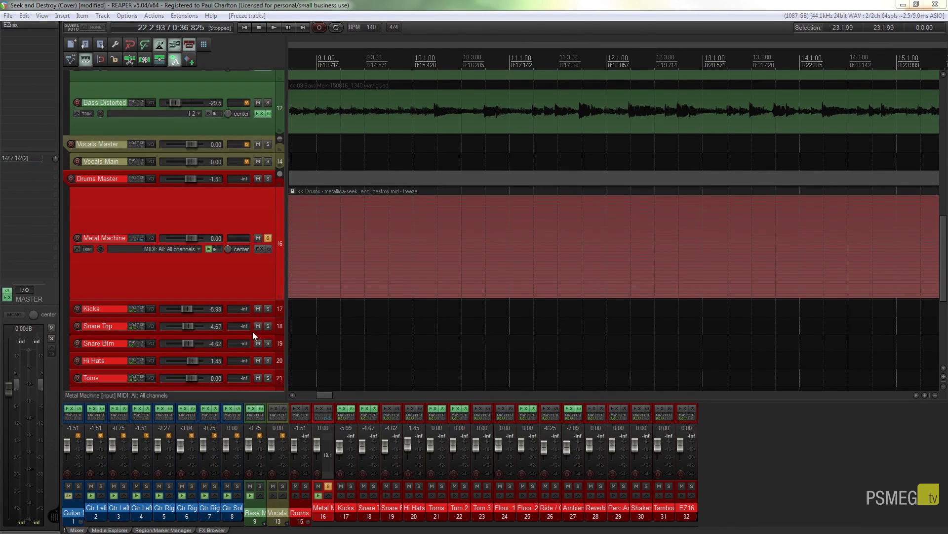
- Enlarge the Metal Machine track height so the frozen Drums item fills the arrange view
drag(258, 298, 260, 390)
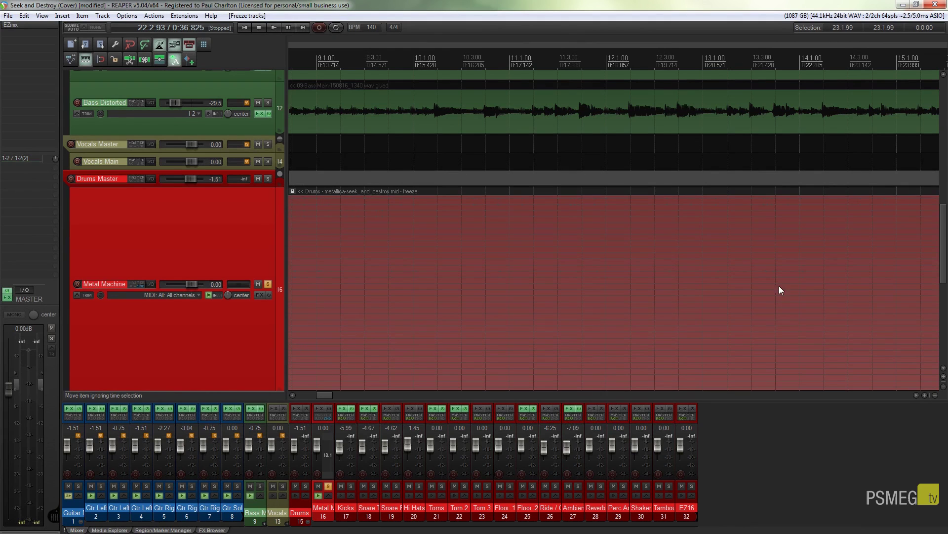
drag(944, 228, 944, 248)
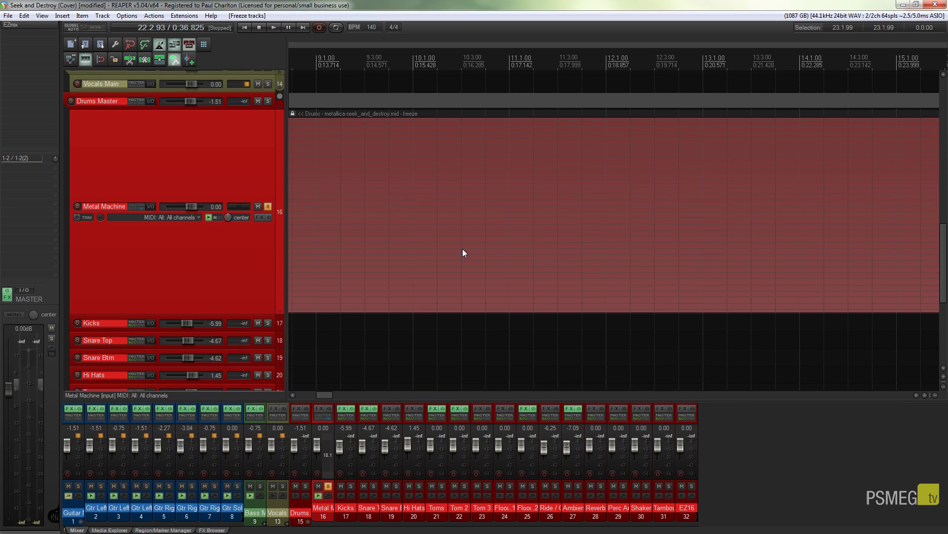
- Unfreeze Metal Machine back to its MIDI drums, then shrink it and scroll up to the bass tracks
right_click(230, 278)
mouse_move(274, 333)
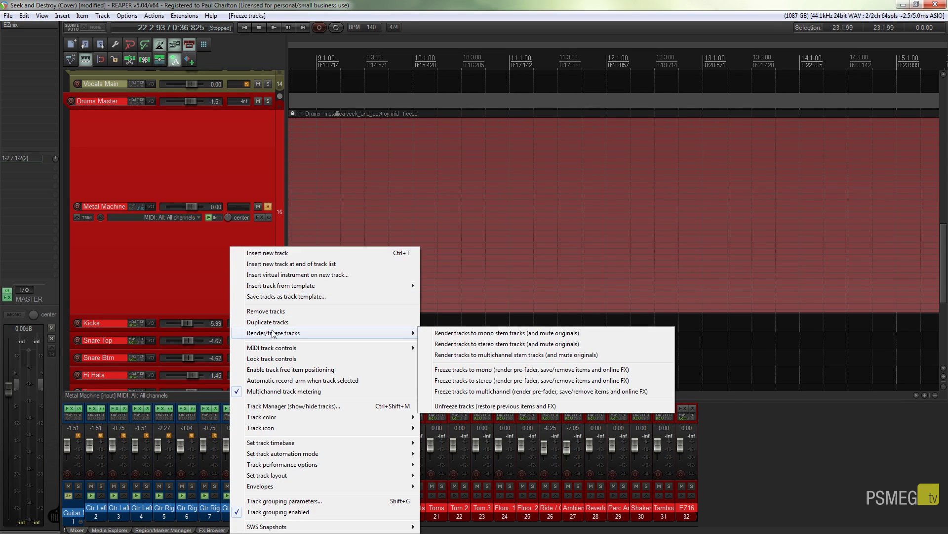
click(465, 405)
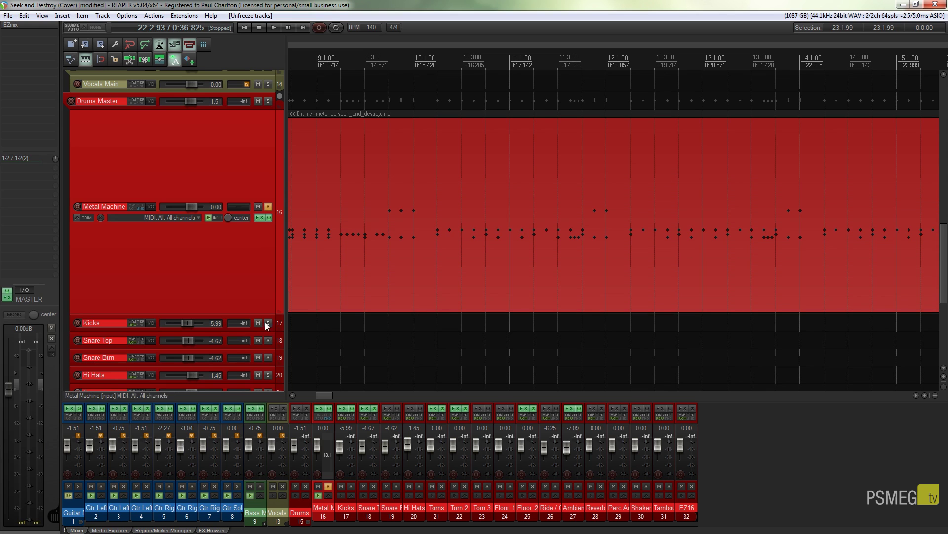
drag(259, 316, 253, 161)
drag(943, 250, 940, 183)
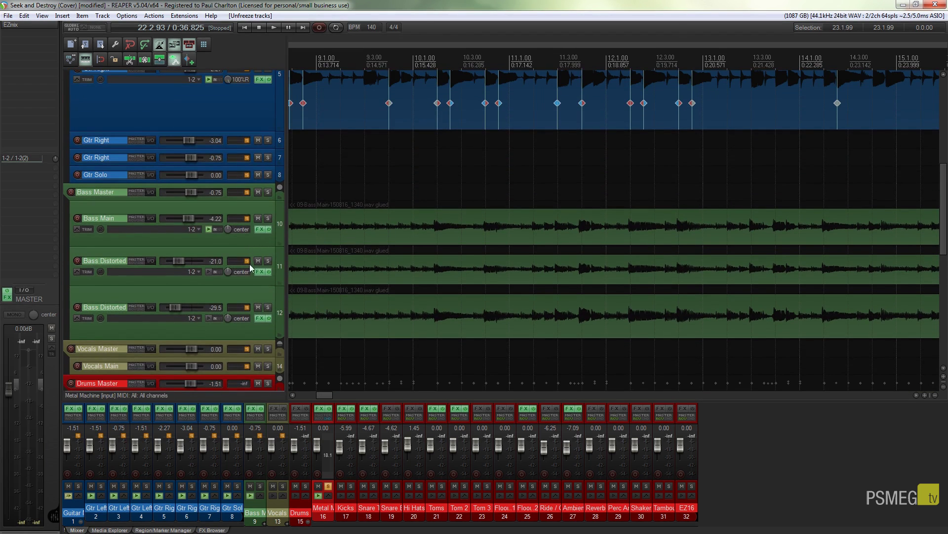
- Show the track 10 Bass Main FX chain with ReaComp, EZmix and ReaEQ, moved up and right
click(259, 230)
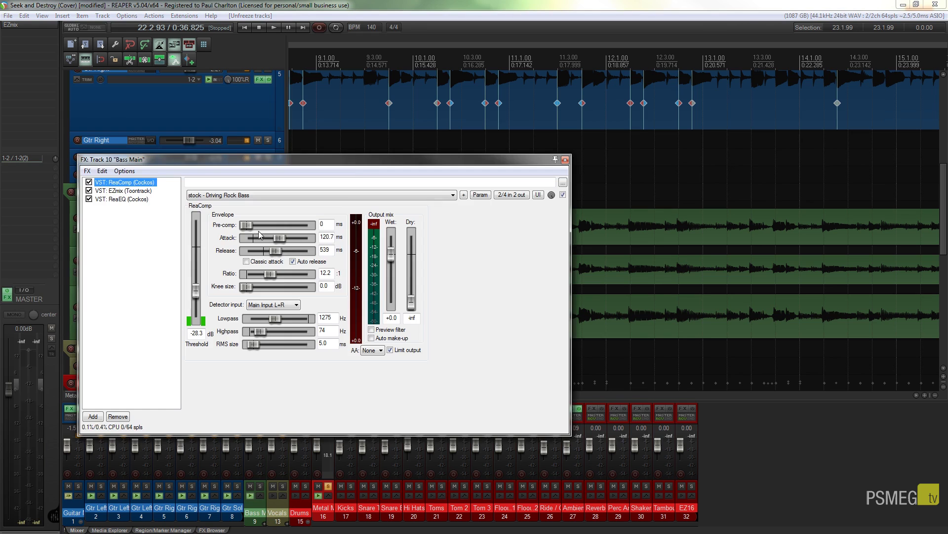
drag(358, 153, 454, 123)
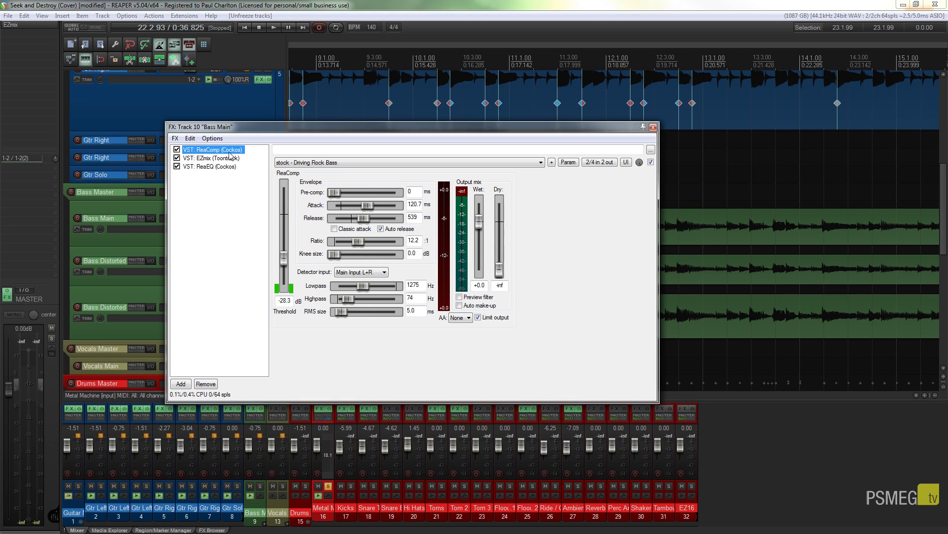
- Drag EZmix above ReaComp in the Bass Main chain and show its 'Fredrik - Clean Bass' preset
mouse_move(229, 157)
mouse_down()
mouse_move(233, 167)
mouse_move(216, 161)
mouse_move(223, 174)
mouse_up()
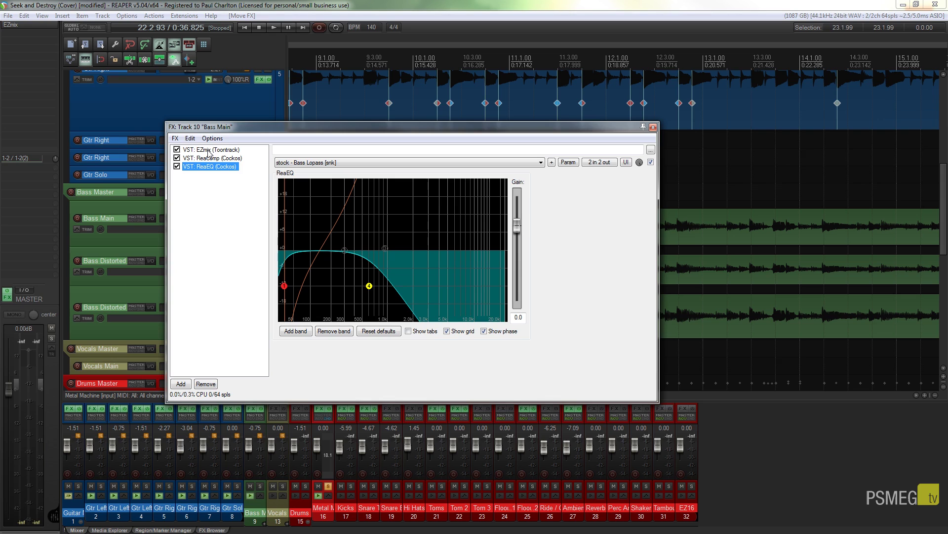
click(209, 150)
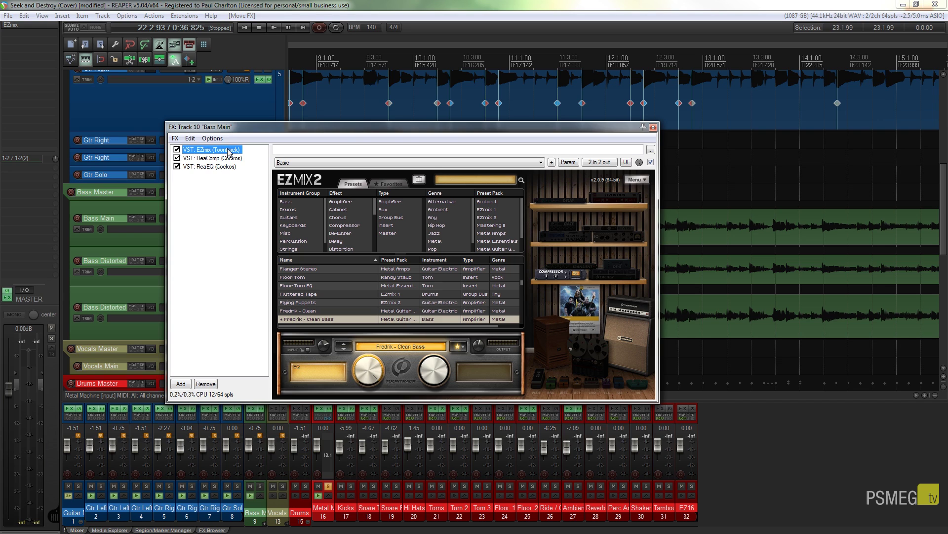
- Freeze the Bass Main track to mono up to EZmix, the last selected FX
right_click(202, 153)
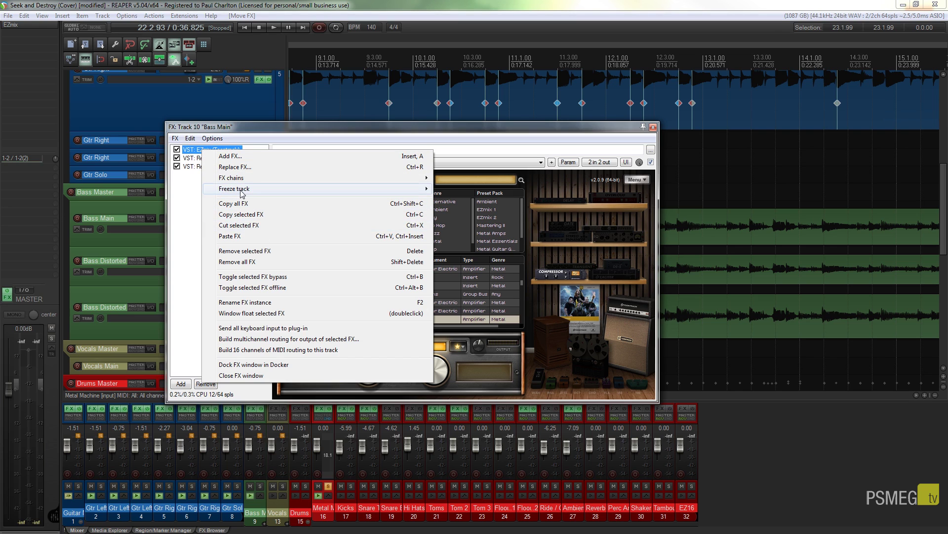
mouse_move(241, 193)
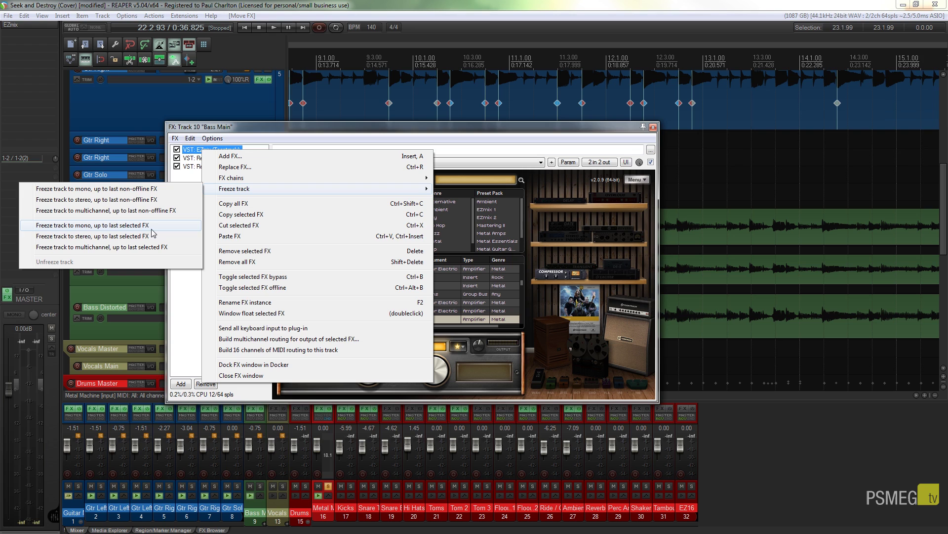
click(152, 232)
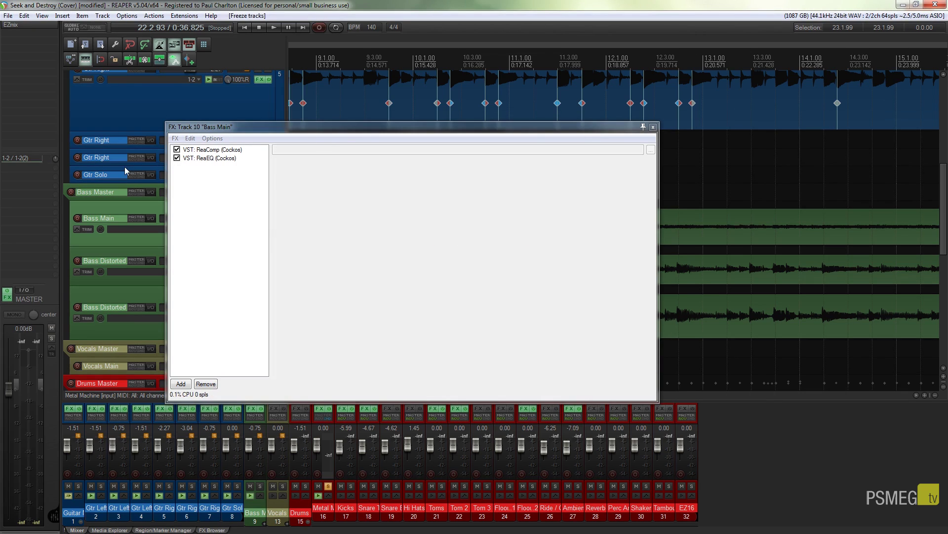
- Check the live ReaComp and ReaEQ 'stock - Bass Lopass' settings and reposition the FX window
click(225, 151)
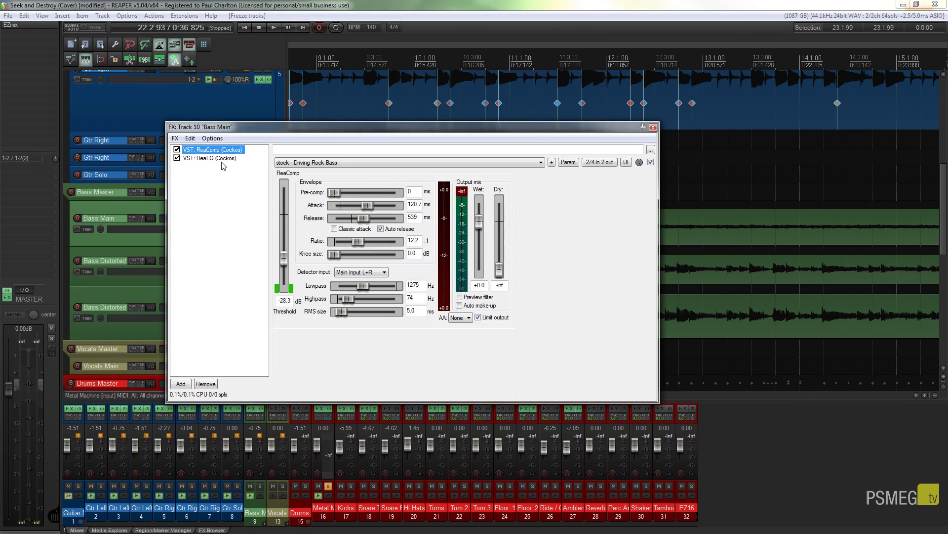
click(222, 161)
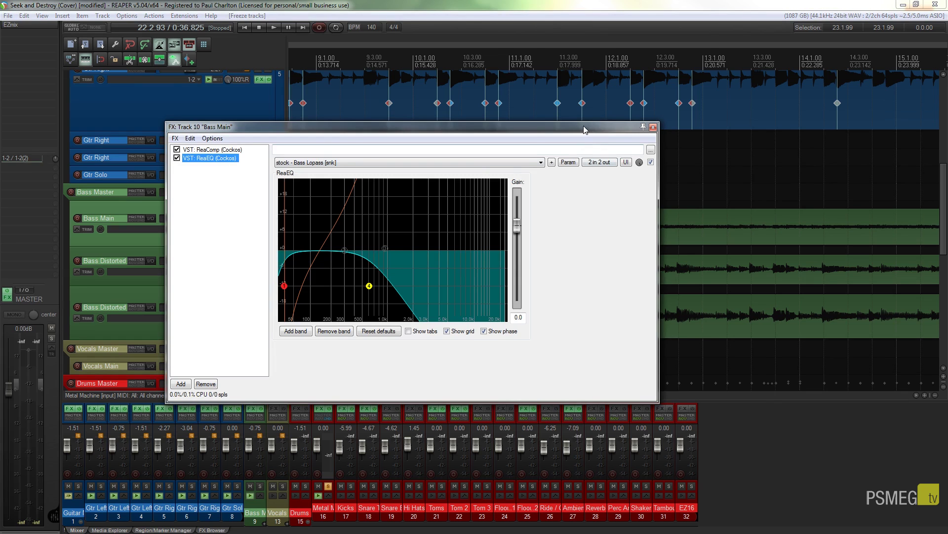
drag(585, 130, 614, 339)
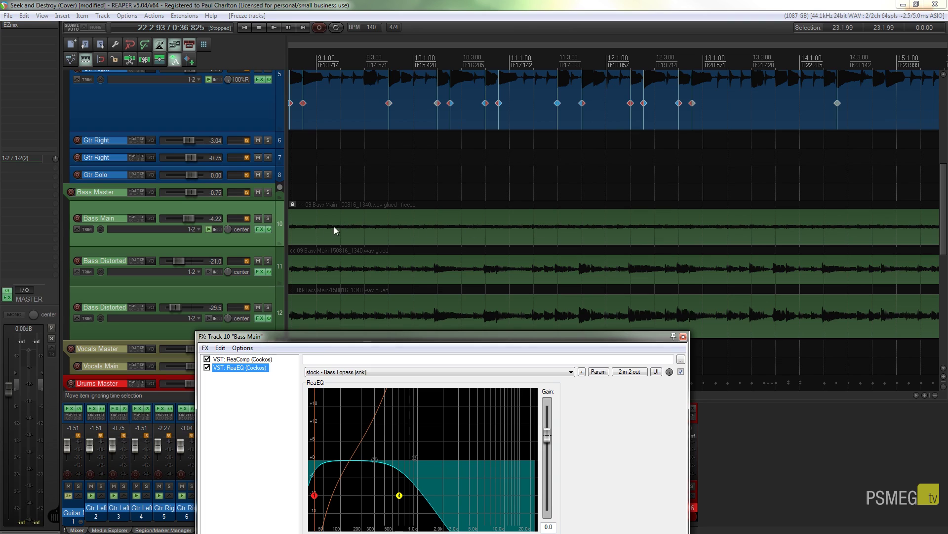
drag(371, 343, 419, 316)
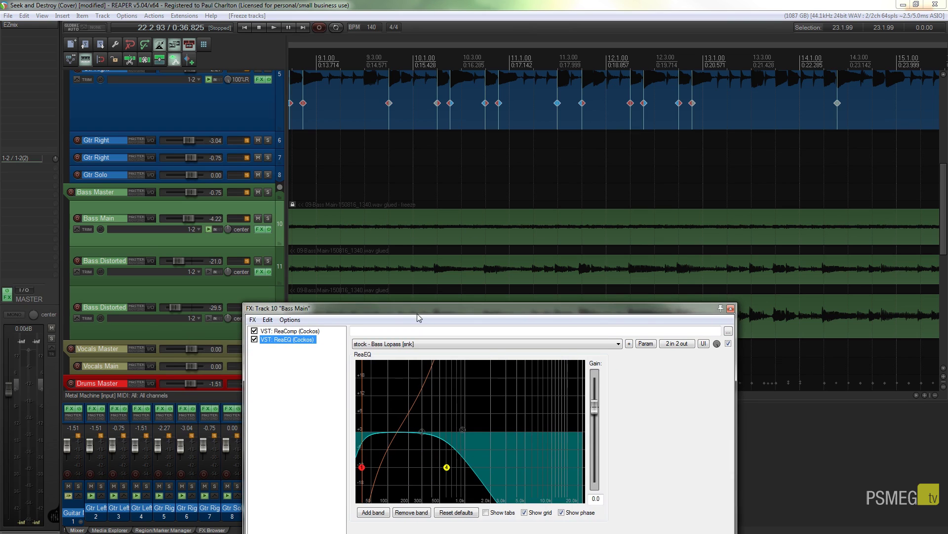
drag(418, 315, 424, 295)
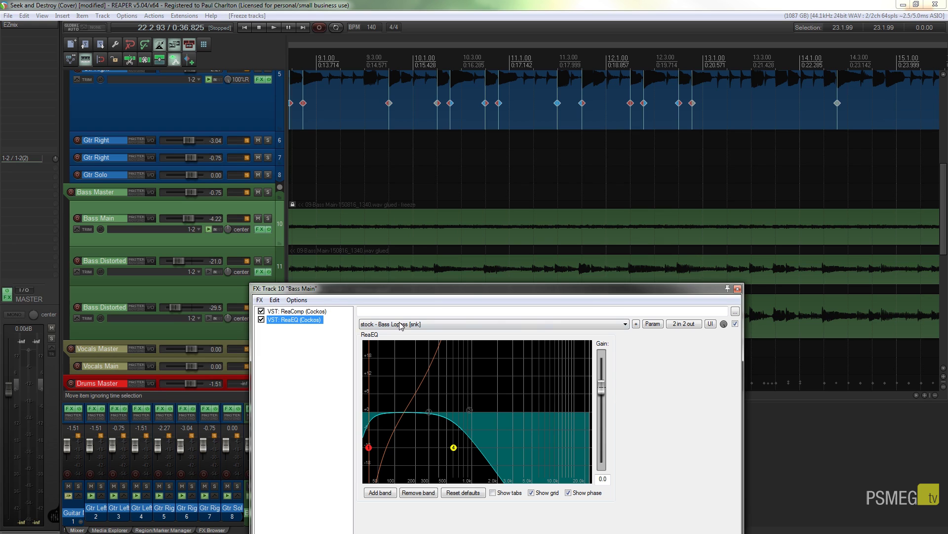
- Close the FX window and unfreeze Bass Main, restoring its original item and FX
click(737, 289)
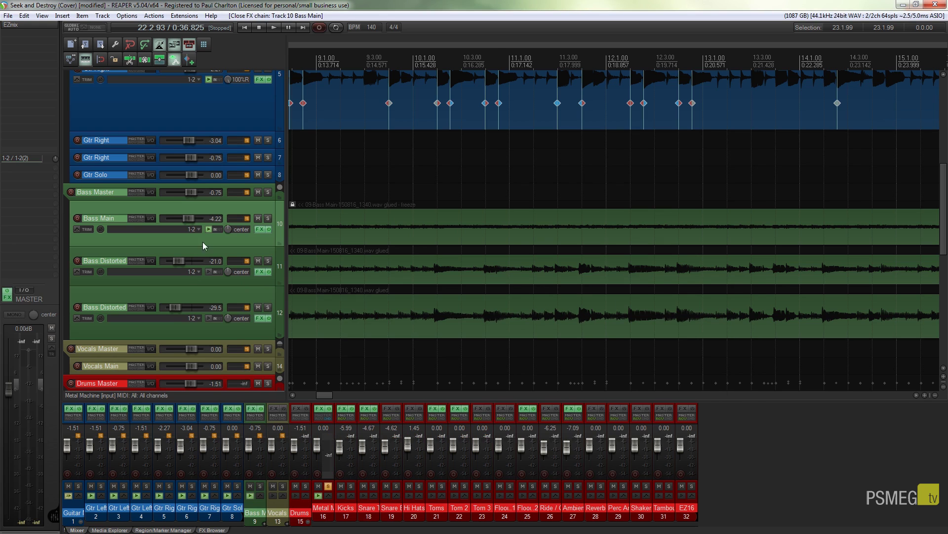
right_click(240, 236)
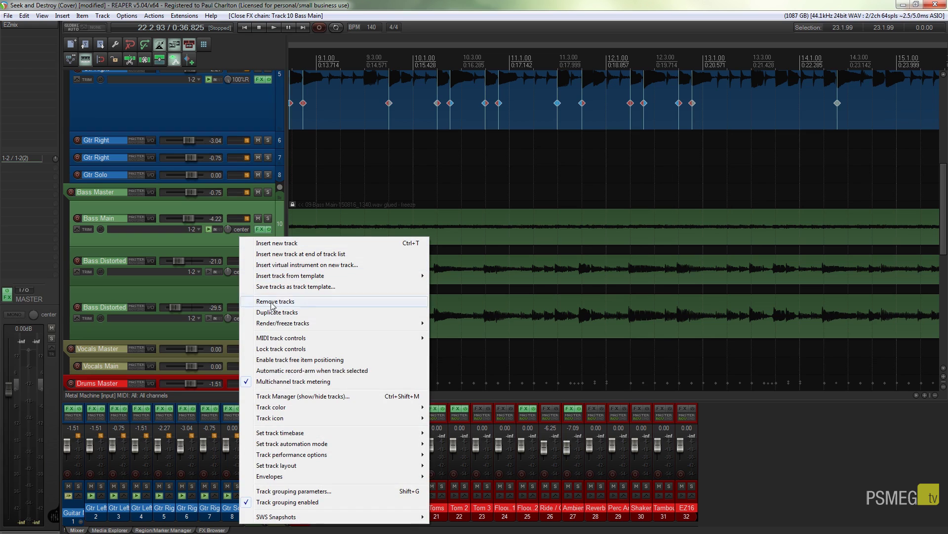
mouse_move(272, 325)
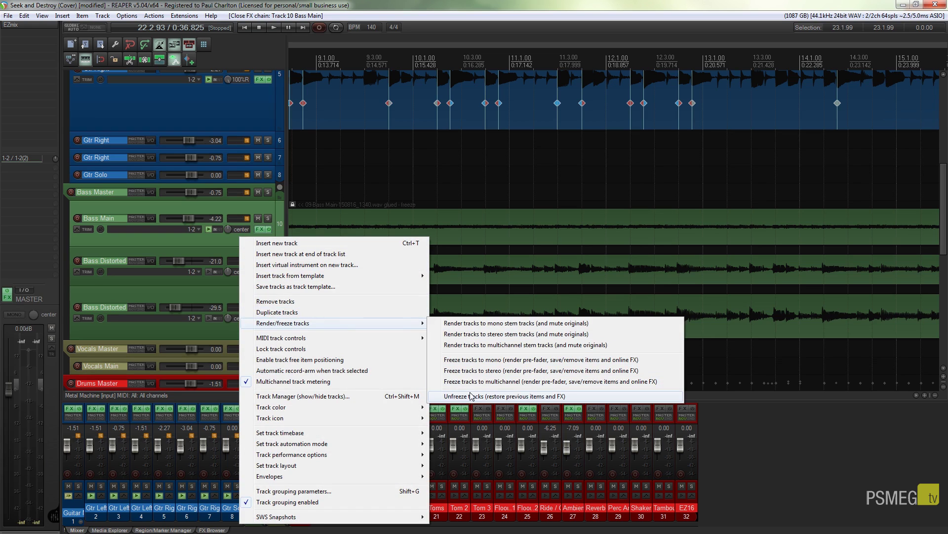
click(516, 396)
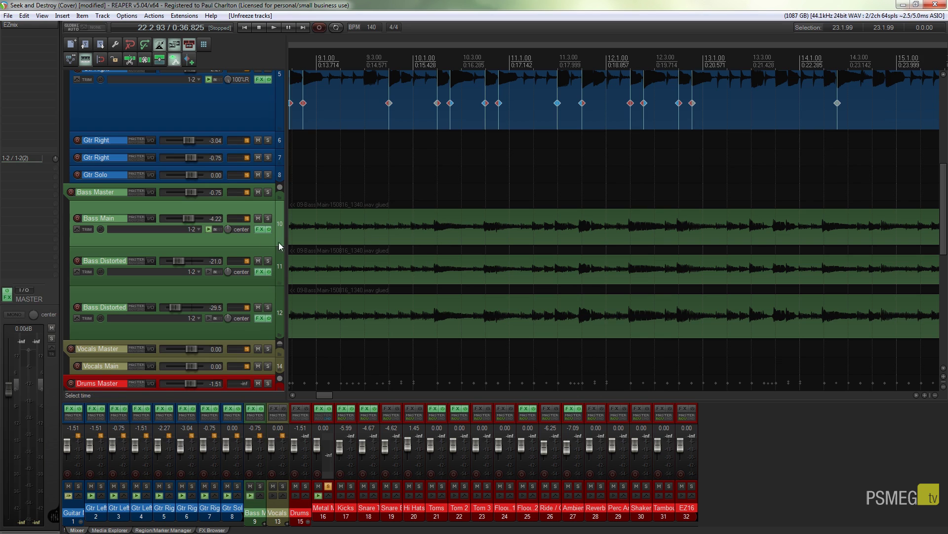
- Reopen Bass Main's FX chain showing EZmix, ReaComp and ReaEQ, moved up and left
click(260, 230)
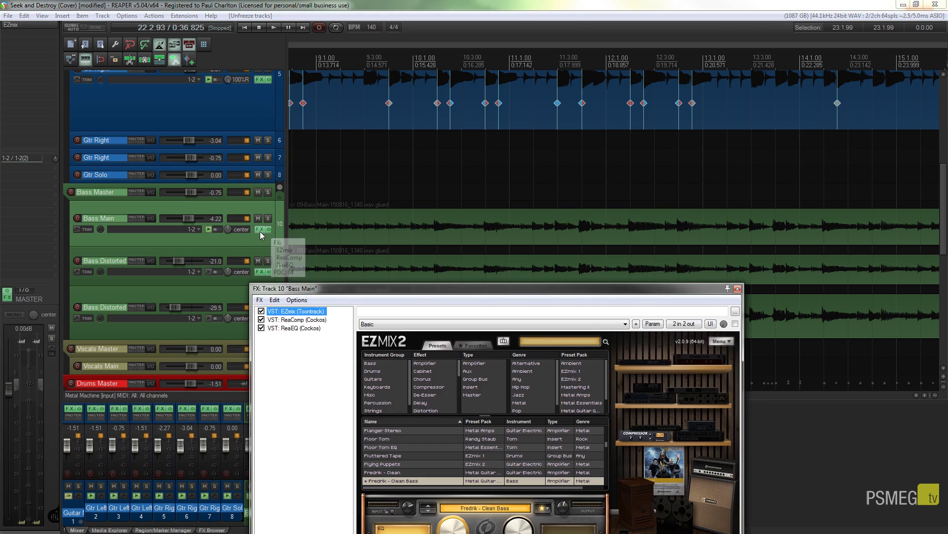
drag(378, 290, 341, 162)
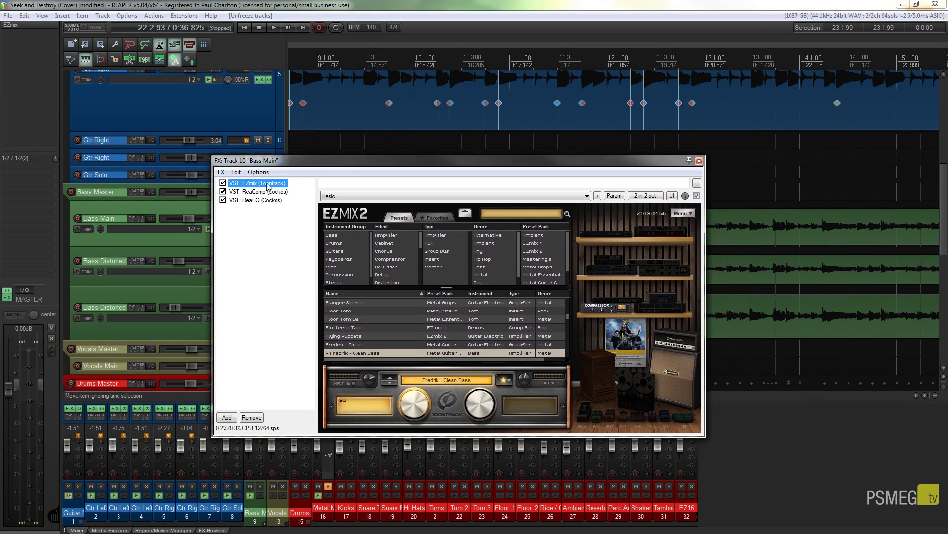